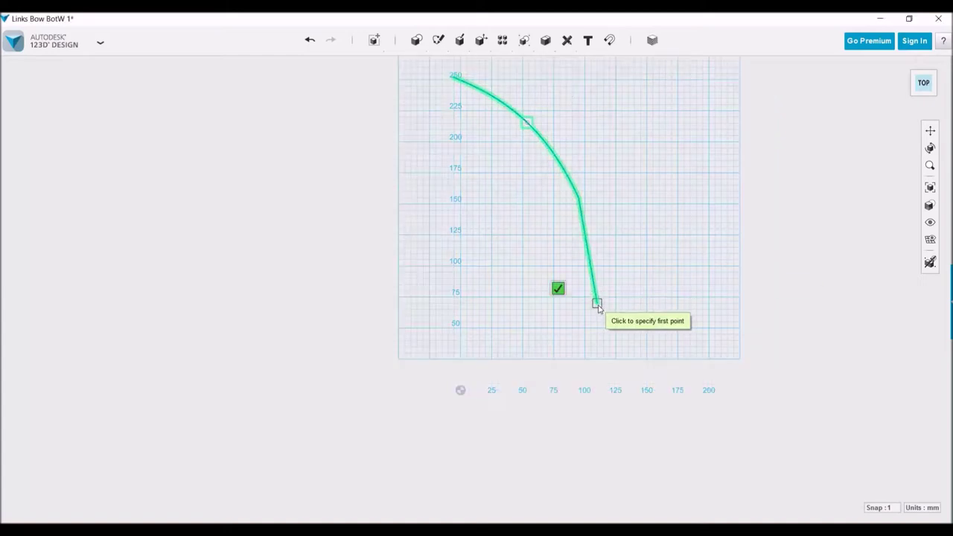
Draw the offset spline curve alongside the bow curve
scroll(586, 342, "up", 5)
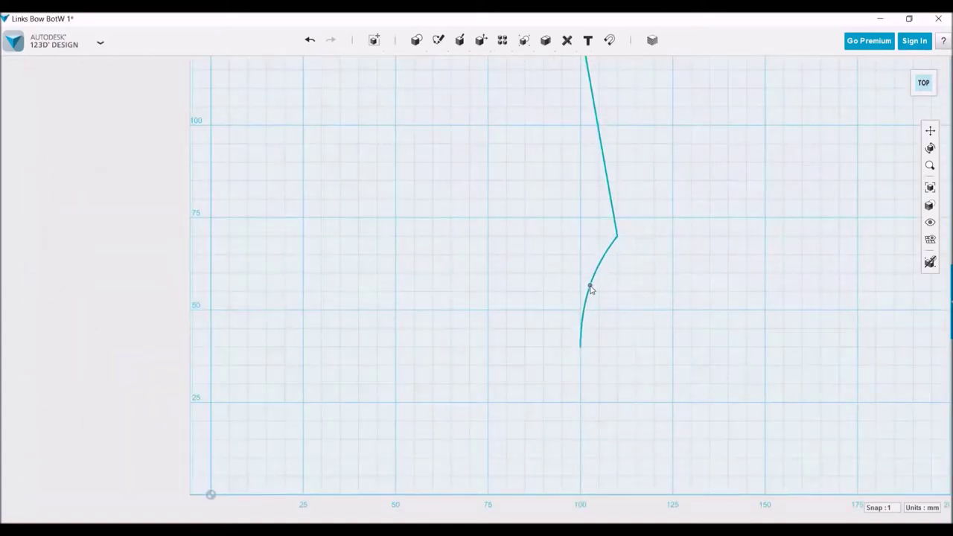
scroll(590, 287, "down", 5)
middle_click_drag(733, 85, 679, 200)
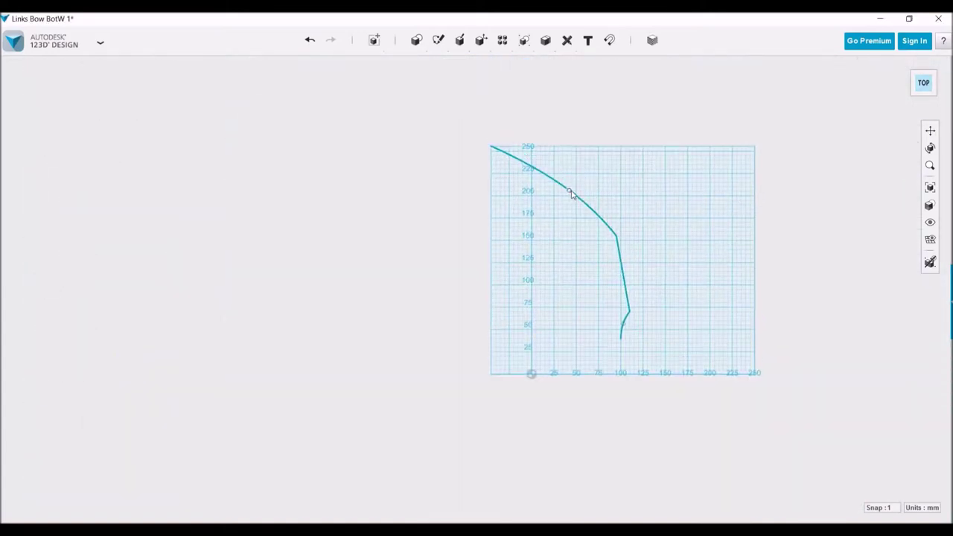
scroll(484, 143, "up", 3)
scroll(483, 144, "up", 2)
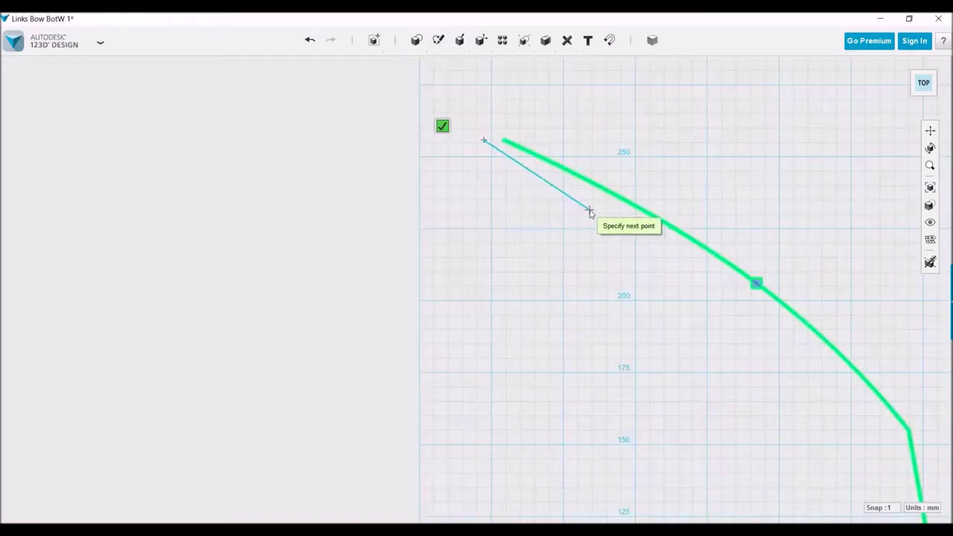
double_click(871, 445)
Join the two curves' lower ends with a polyline
scroll(643, 290, "down", 2)
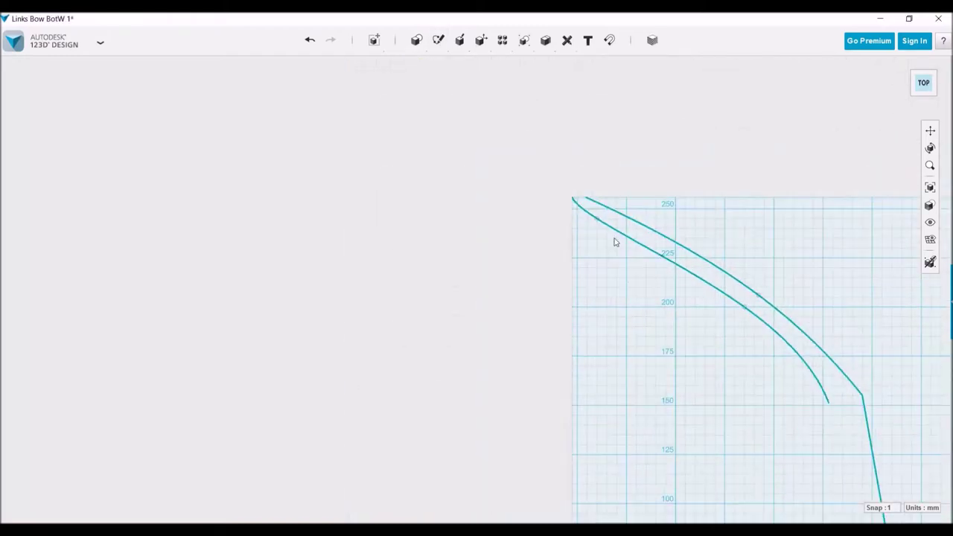
middle_click_drag(649, 266, 497, 67)
double_click(686, 216)
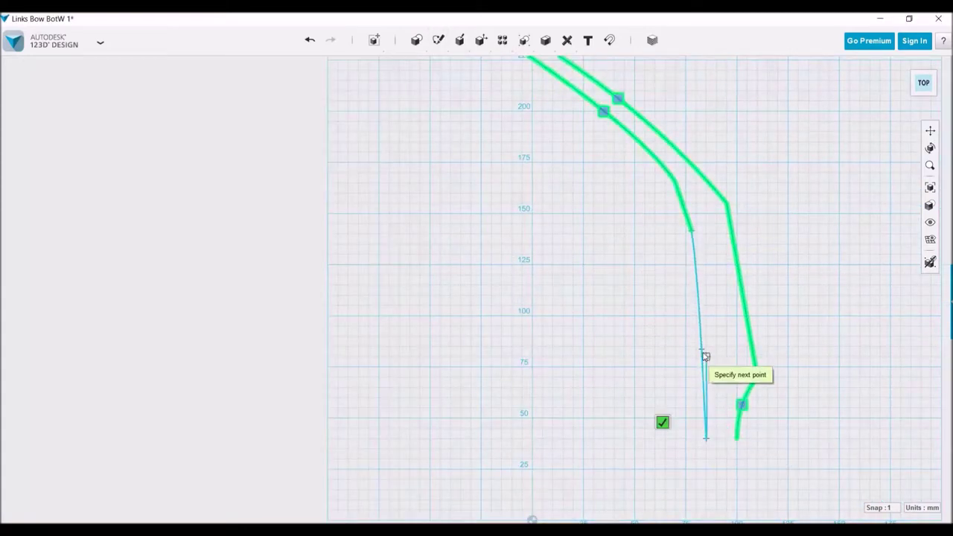
key("Escape")
Close the curves' upper ends with a two-point arc, then undo the last edit
scroll(675, 333, "down", 2)
scroll(572, 116, "up", 4)
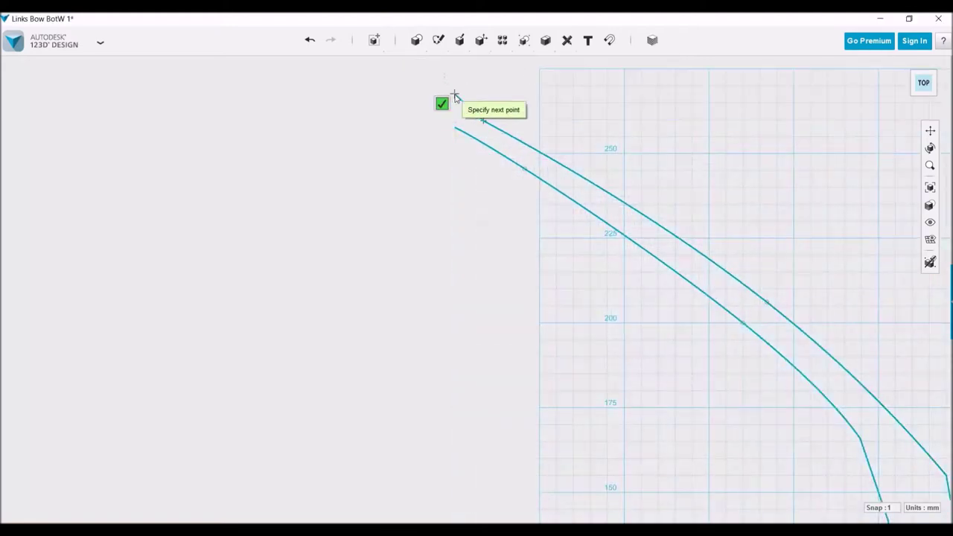
left_click(556, 65)
left_click(454, 128)
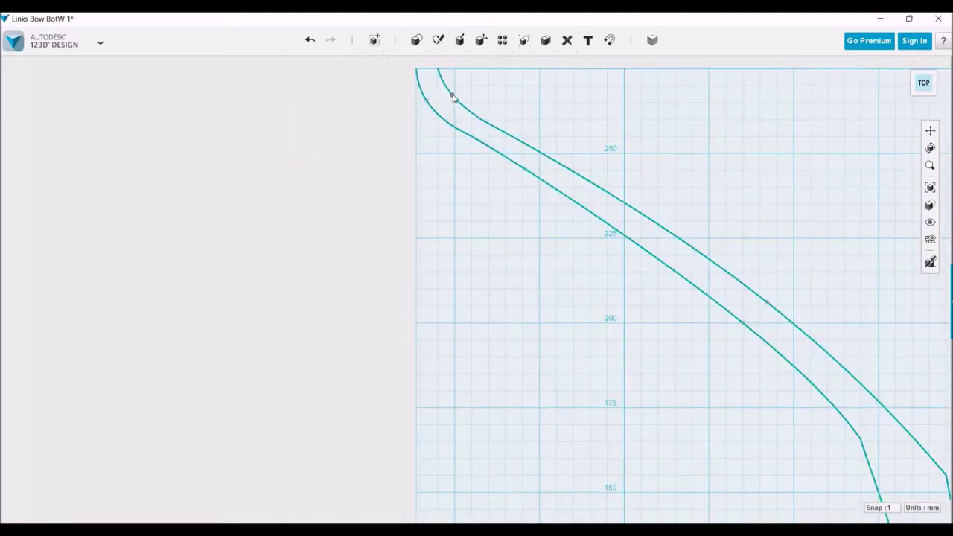
scroll(809, 332, "down", 3)
scroll(810, 332, "up", 1)
key("Escape")
key("ctrl+z")
scroll(372, 163, "up", 3)
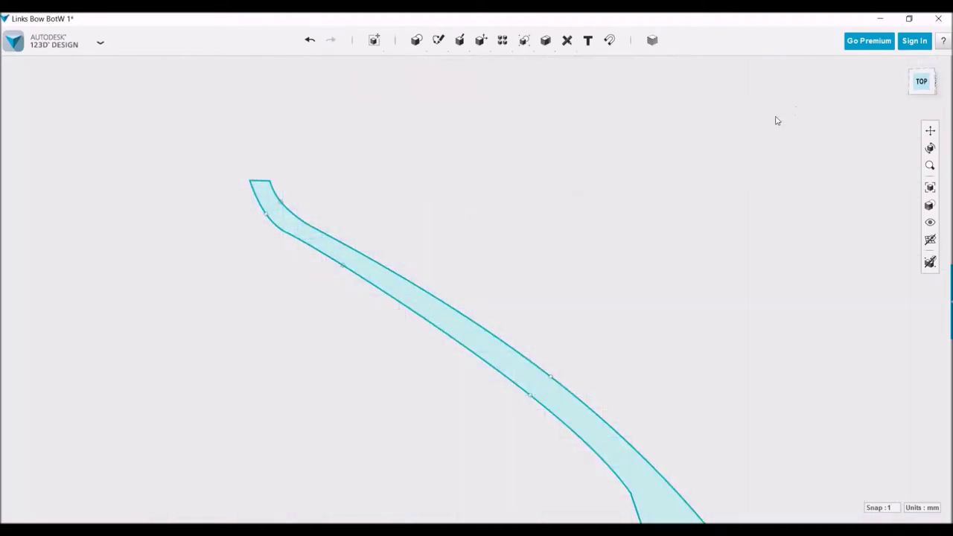
Sketch an ellipse at the bow's top end on the limb profile
left_click(774, 119)
left_click(473, 64)
left_click(294, 190)
scroll(297, 189, "up", 3)
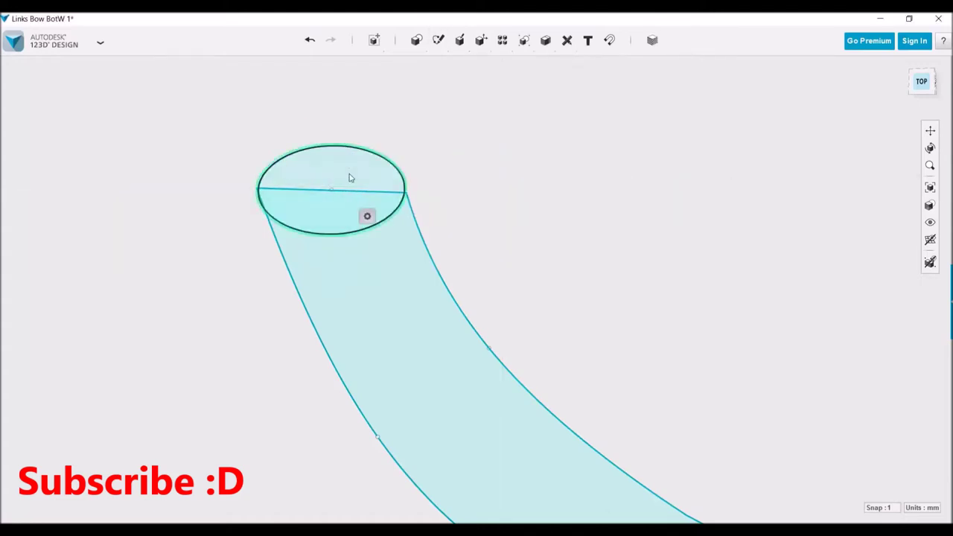
left_click(349, 178)
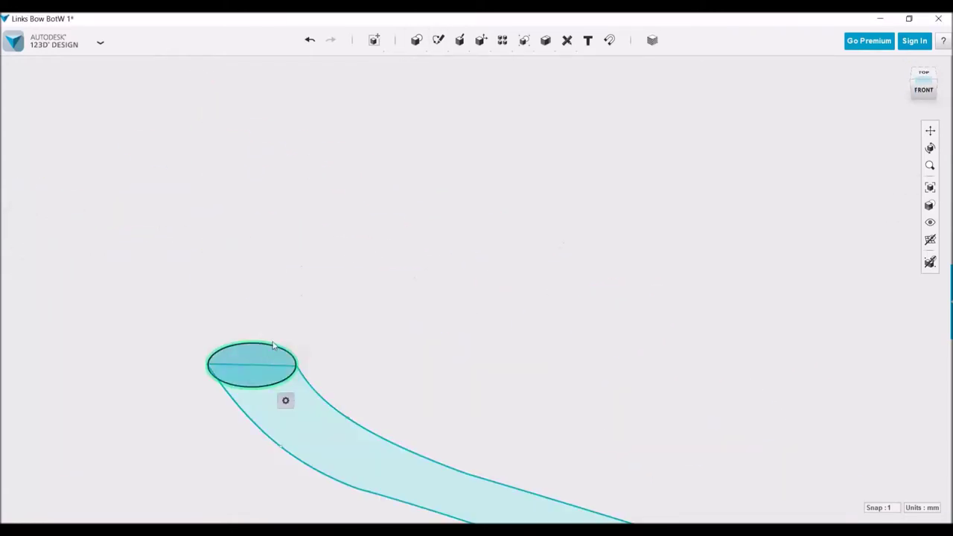
Extrude the top-end ellipse about 12 mm, then undo the extrusion
key("e")
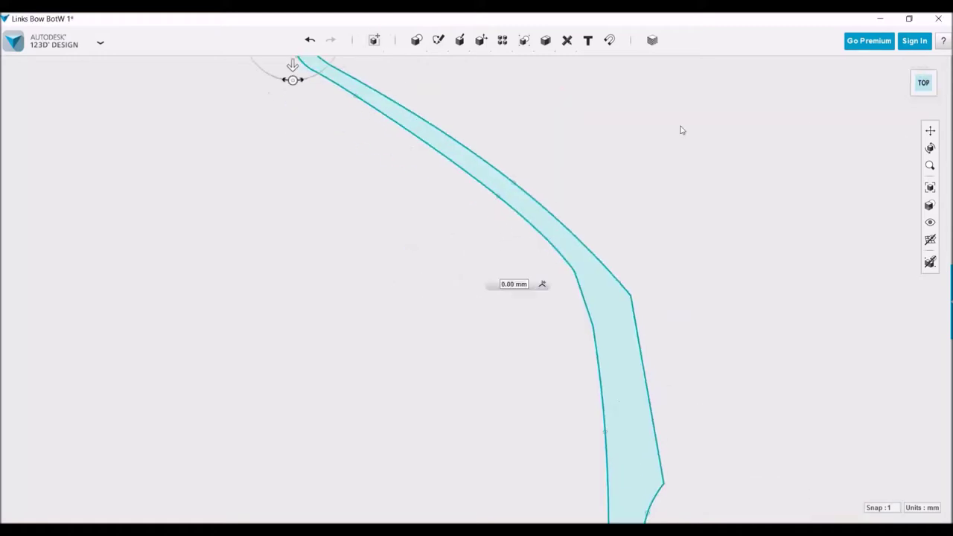
left_click_drag(470, 128, 391, 238)
scroll(362, 246, "down", 2)
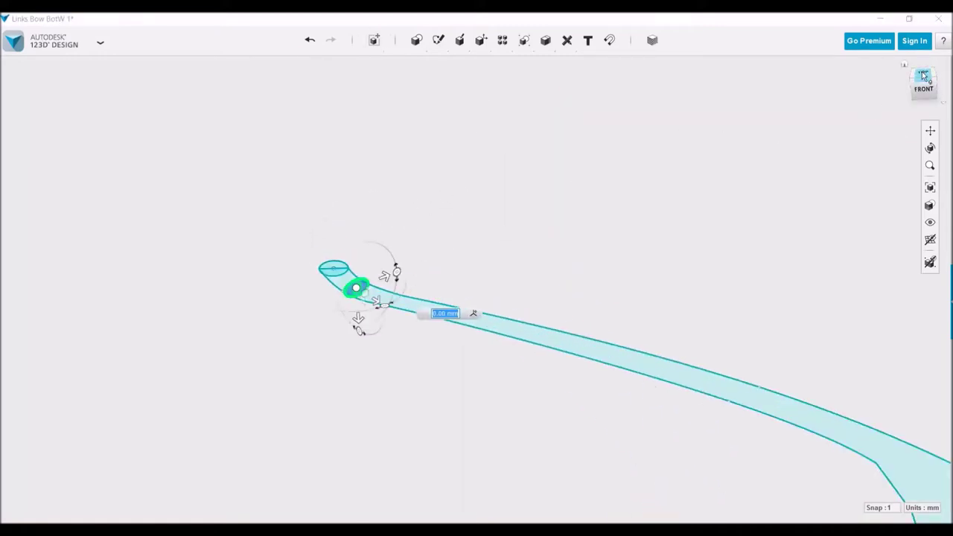
scroll(233, 181, "up", 3)
key("ctrl+z")
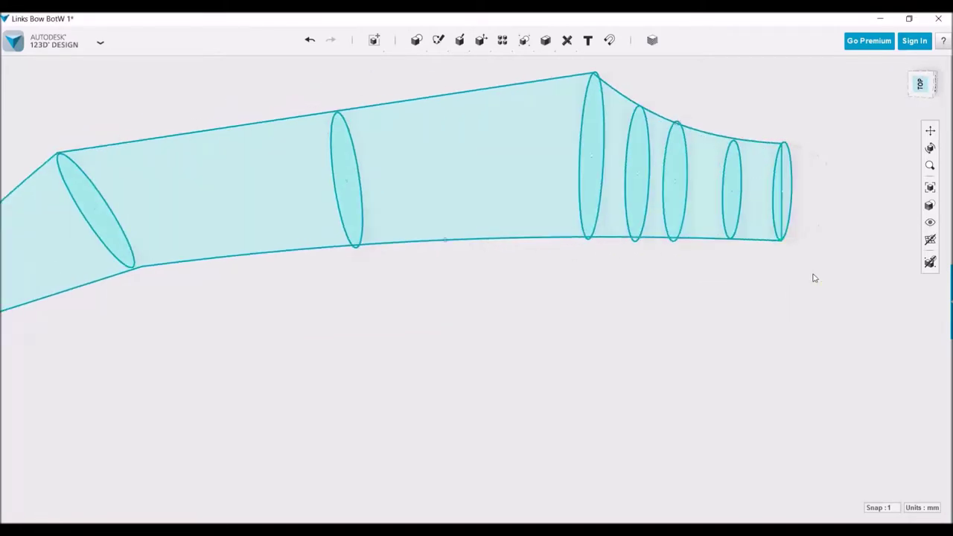
Loft a solid between the end ellipses to form the limb
left_click(173, 228)
left_click(318, 184)
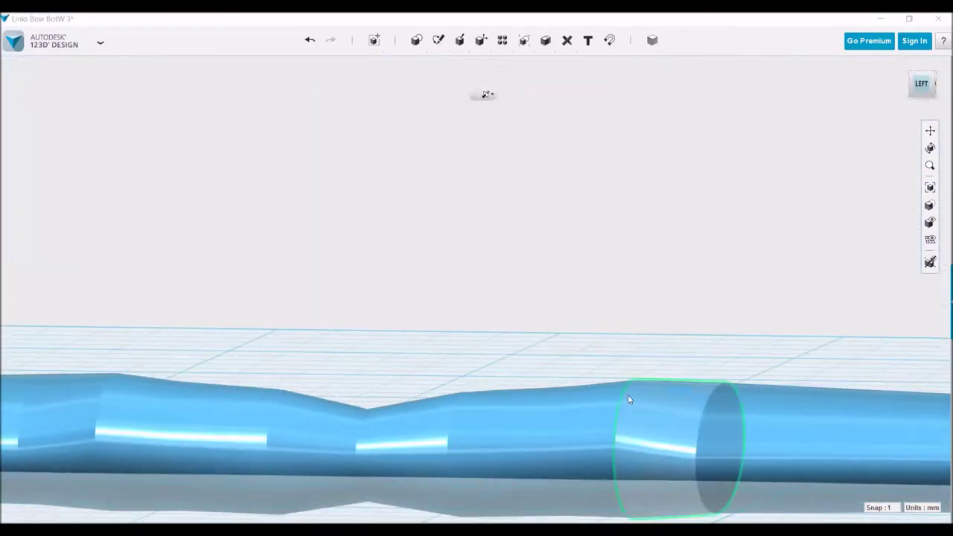
Push the cylinder face in by 2 mm and sketch the guard's two outline curves
left_click(628, 400)
left_click_drag(624, 383, 624, 378)
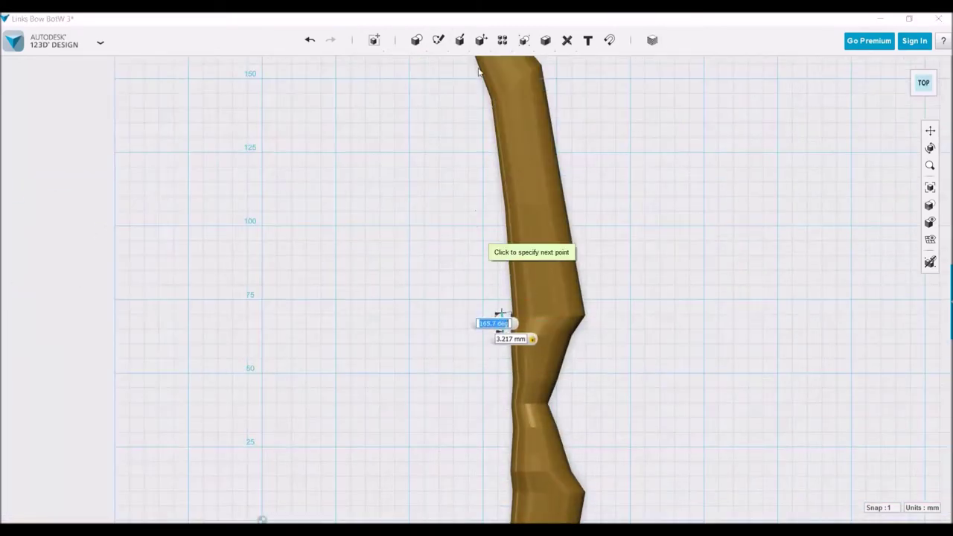
left_click(502, 346)
double_click(659, 387)
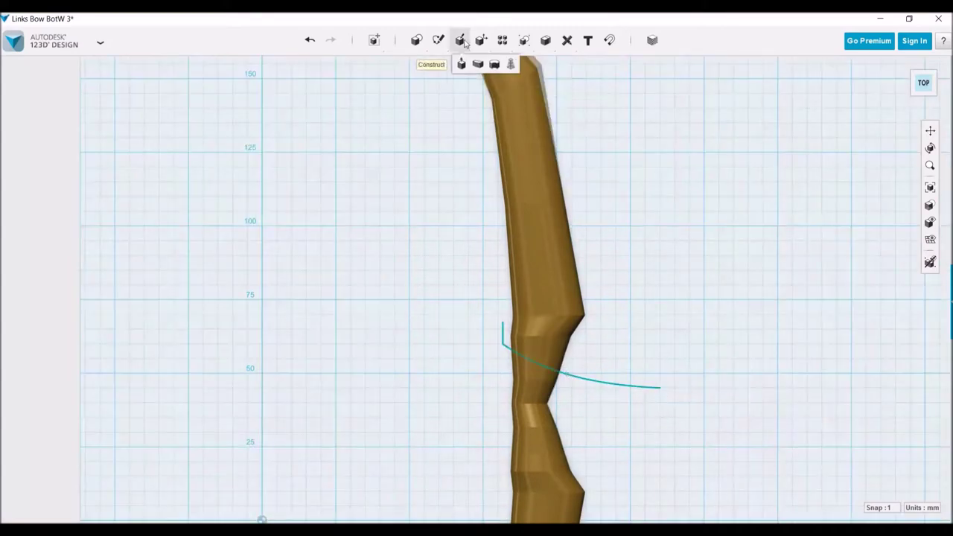
double_click(562, 136)
Add a vertical polyline to the guard outline with the model shown as outlines
left_click(499, 66)
left_click(559, 136)
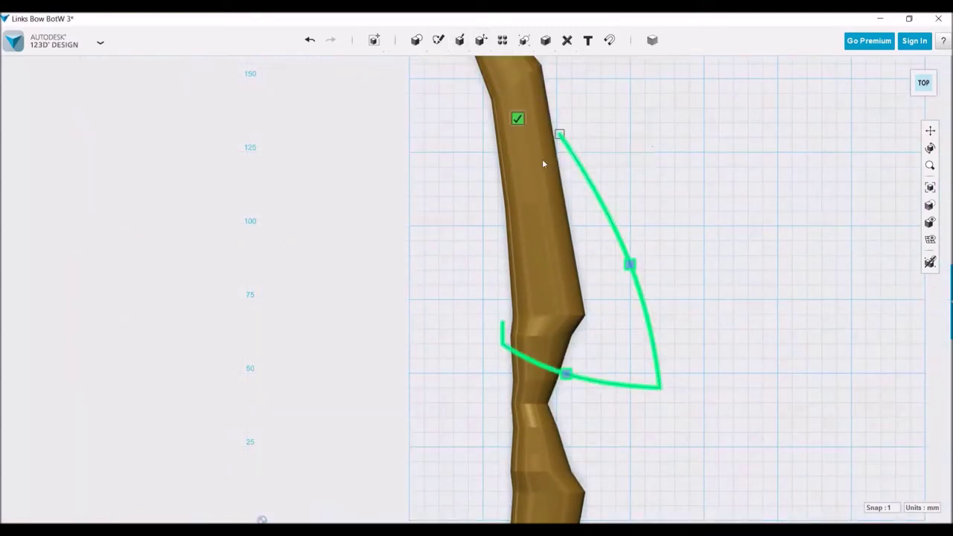
left_click(898, 229)
double_click(497, 227)
left_click(531, 63)
left_click(497, 225)
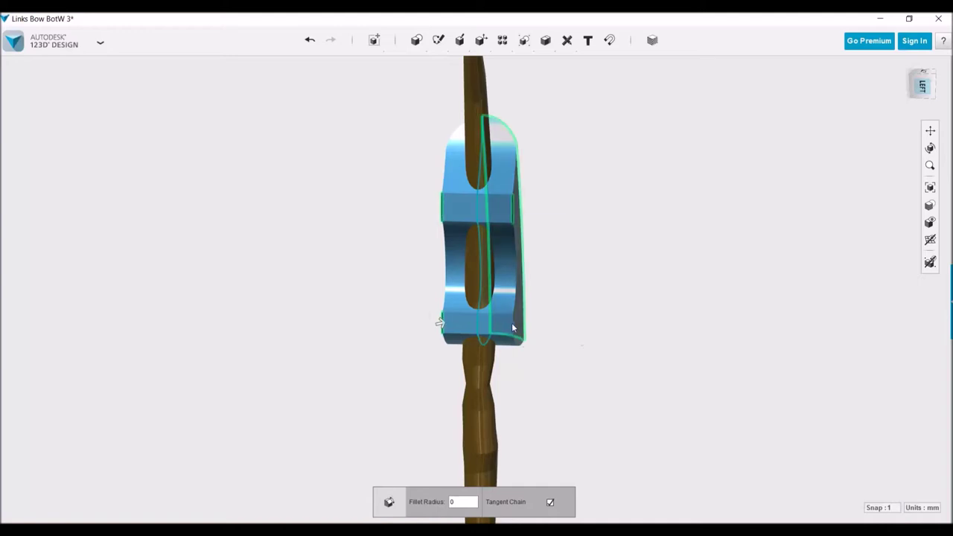
Face the guard straight on and draw a curve up its side
mouse_move(593, 359)
right_mouse_down()
mouse_move(559, 285)
mouse_move(553, 365)
mouse_move(525, 373)
mouse_move(472, 173)
right_mouse_up()
mouse_move(496, 345)
right_mouse_down()
mouse_move(445, 317)
mouse_move(501, 335)
mouse_move(489, 406)
mouse_move(610, 371)
mouse_move(784, 379)
mouse_move(691, 360)
mouse_move(393, 227)
right_mouse_up()
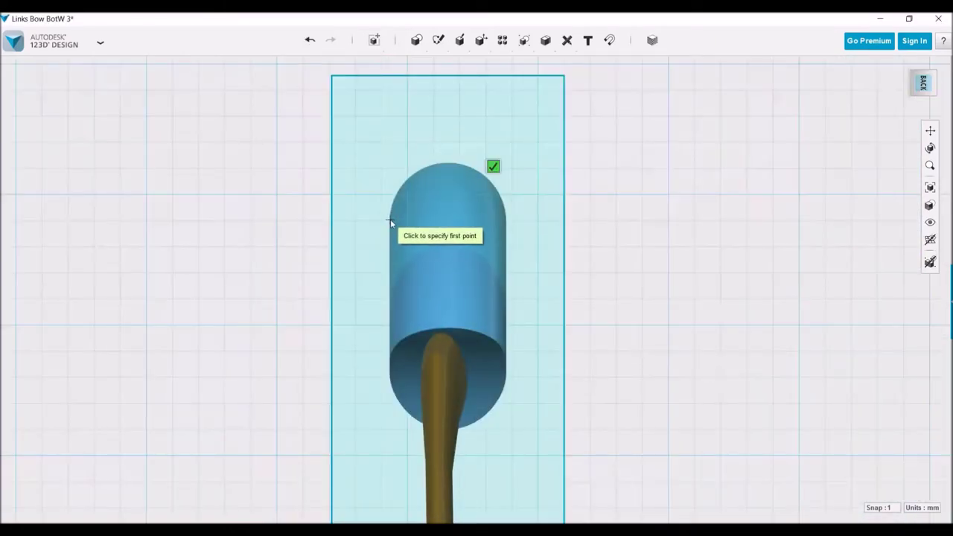
left_click_drag(390, 292, 446, 164)
Finish the first guard curve and draw a second curve closing the loop
left_click(371, 176)
mouse_move(437, 40)
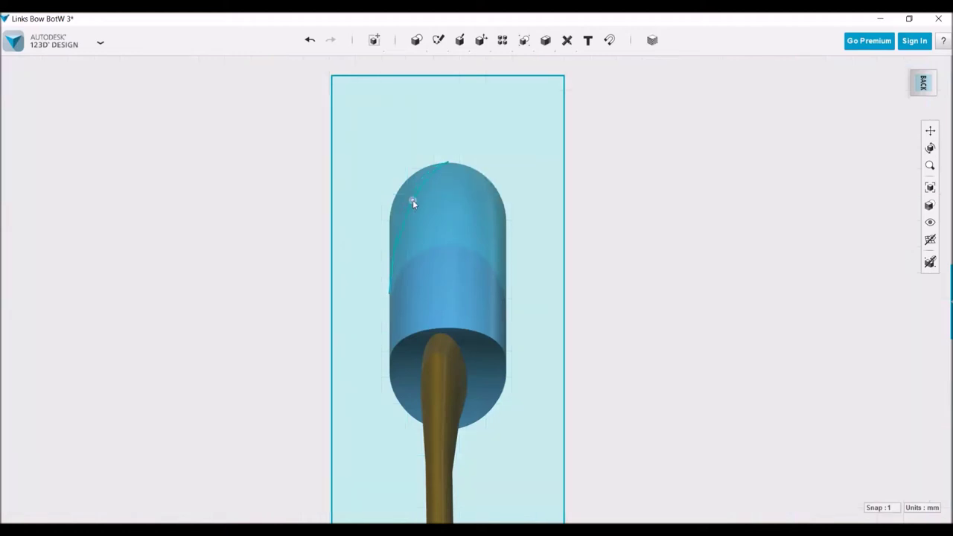
left_click(539, 64)
left_click(506, 292)
left_click(464, 276)
left_click(538, 64)
left_click(389, 292)
left_click(362, 173)
left_click(442, 108)
Check the sketch forms a closed loop and select the guard edge to round
mouse_move(538, 233)
right_mouse_down()
mouse_move(464, 135)
mouse_move(454, 245)
mouse_move(585, 159)
right_mouse_up()
scroll(585, 159, "up", 3)
left_click(387, 137)
right_click_drag(386, 137, 397, 501)
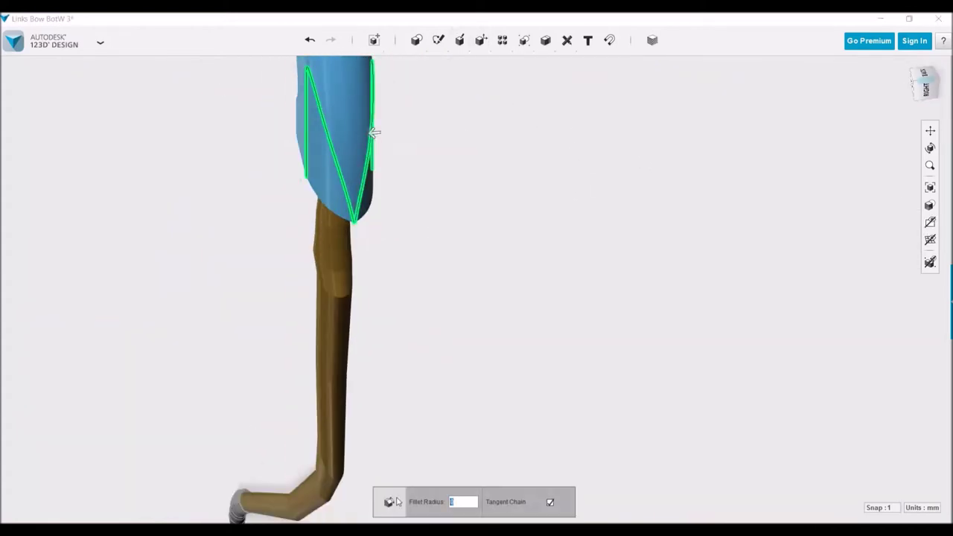
Confirm the guard edge fillet and bring the guard into top view
key("Return")
right_click_drag(440, 305, 407, 236)
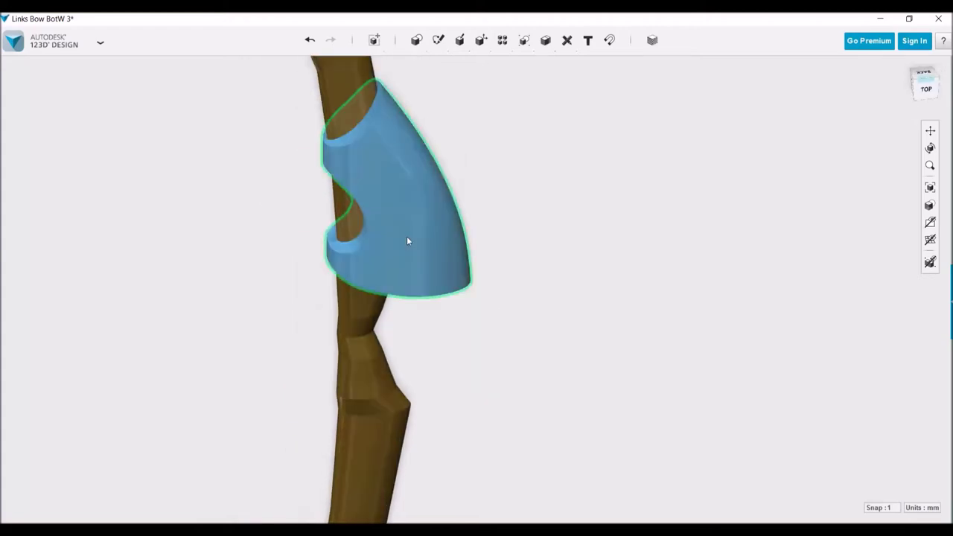
mouse_move(561, 178)
right_mouse_down()
mouse_move(574, 221)
mouse_move(544, 184)
mouse_move(549, 163)
mouse_move(575, 216)
mouse_move(584, 159)
right_mouse_up()
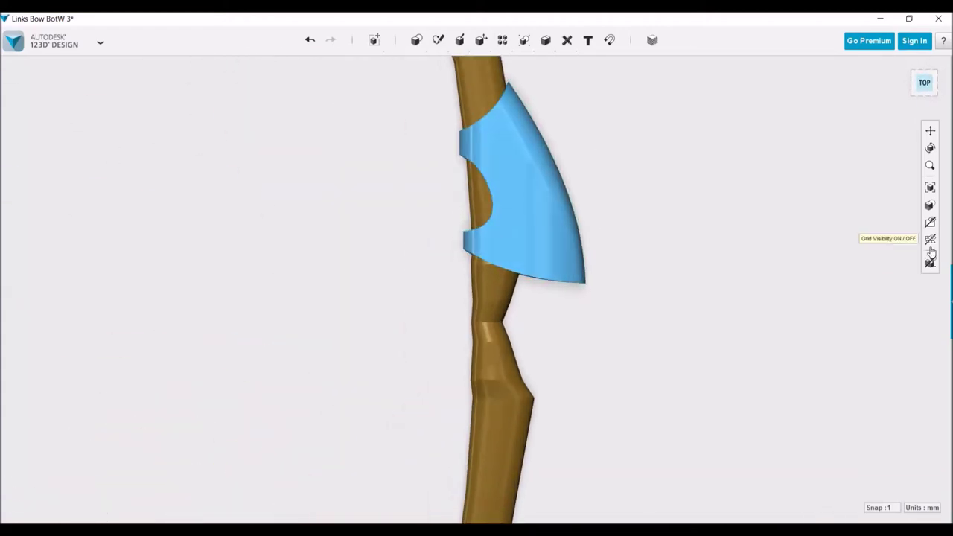
left_click(930, 239)
left_click(374, 64)
mouse_move(931, 144)
right_mouse_down()
mouse_move(707, 279)
mouse_move(583, 254)
right_mouse_up()
scroll(549, 254, "up", 5)
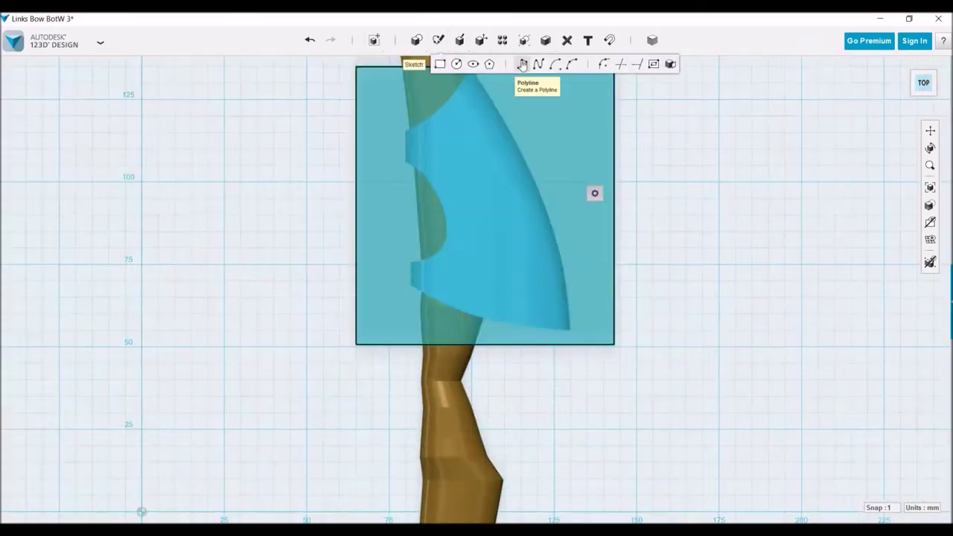
Draw the first closed inlay outline on the guard face
left_click(538, 64)
left_click(570, 272)
left_click(550, 305)
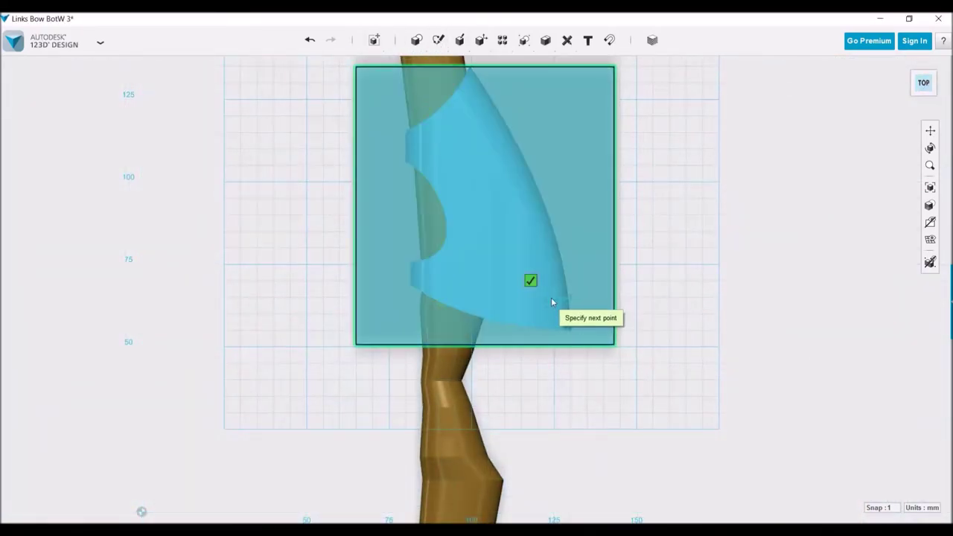
left_click(523, 289)
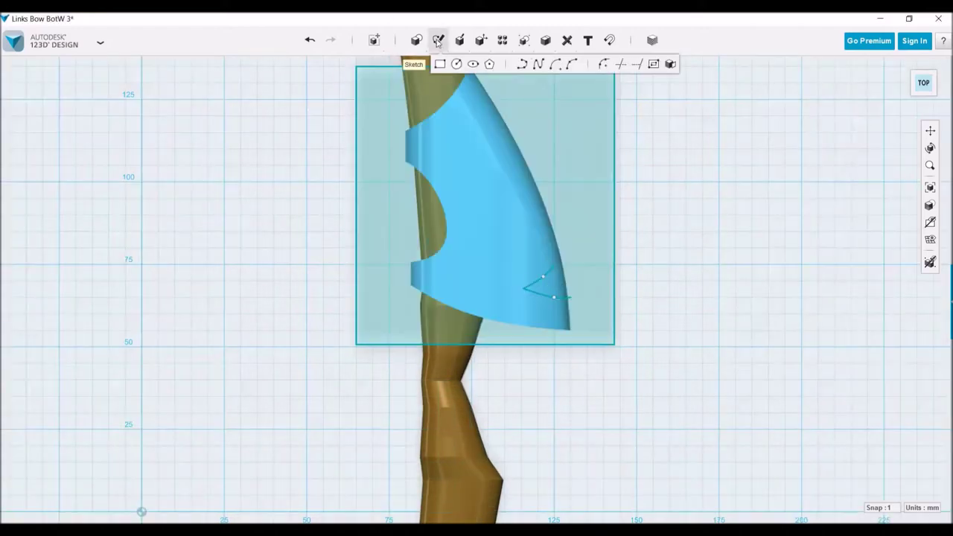
scroll(570, 270, "up", 4)
scroll(598, 267, "up", 2)
left_click(595, 265)
scroll(770, 234, "down", 5)
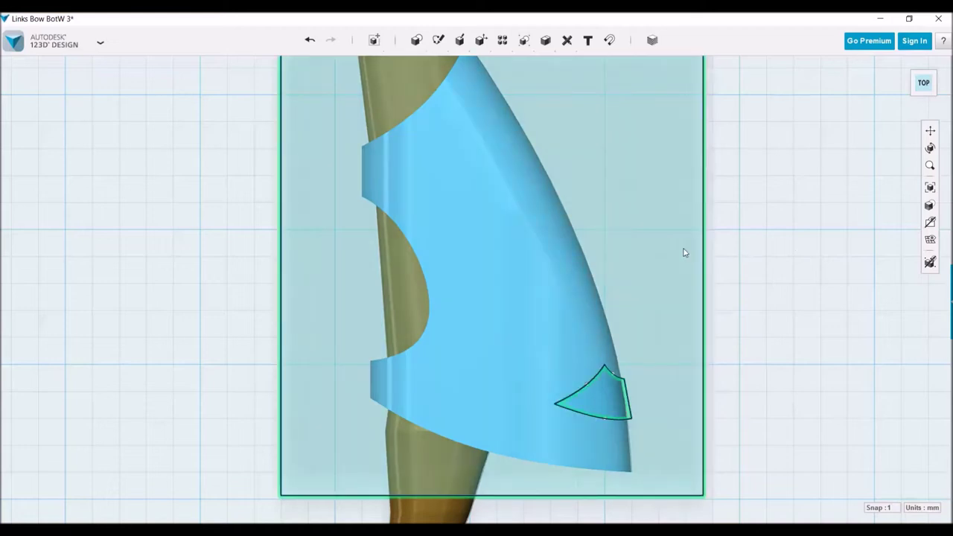
Sketch a second shape from arcs joined by a line
left_click(516, 64)
left_click(530, 96)
left_click(517, 127)
left_click(592, 132)
left_click(521, 64)
left_click(530, 95)
left_click(592, 133)
left_click(735, 254)
Draw a third eye-shaped cutout from two arcs and check the sketches
left_click(515, 64)
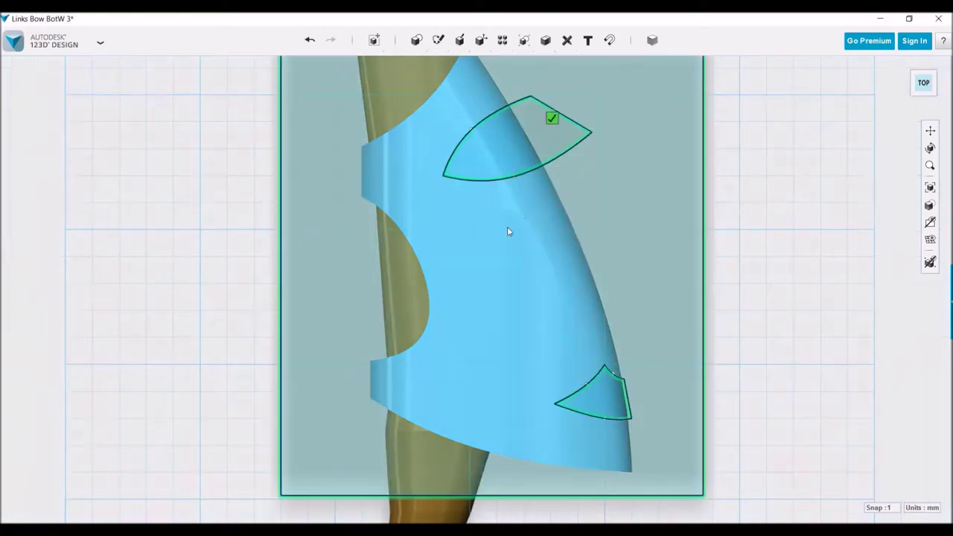
left_click(514, 208)
left_click(486, 233)
left_click(551, 219)
left_click(487, 235)
left_click(516, 238)
left_click(547, 222)
scroll(493, 377, "down", 3)
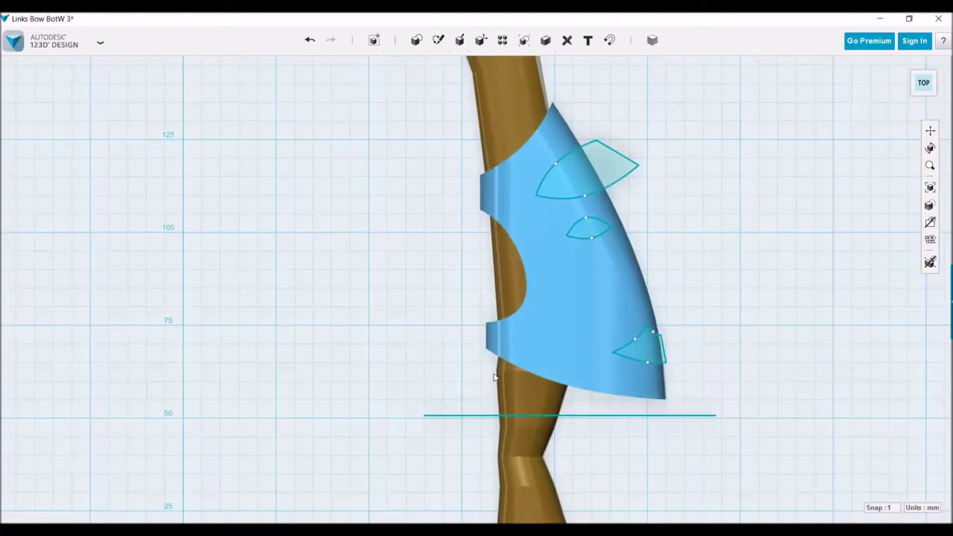
mouse_move(586, 232)
right_mouse_down()
mouse_move(653, 389)
mouse_move(753, 308)
mouse_move(729, 202)
right_mouse_up()
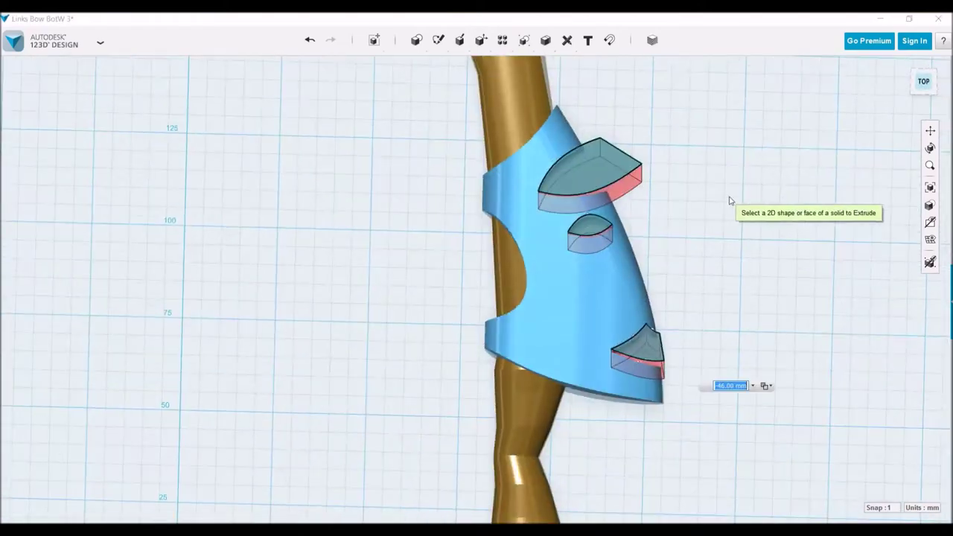
Extrude the sketched shapes as cuts through the guard and hide the sketch outlines
left_click(450, 498)
left_click(445, 501)
mouse_move(460, 64)
right_mouse_down()
mouse_move(633, 308)
mouse_move(767, 151)
mouse_move(930, 222)
right_mouse_up()
left_click(929, 222)
mouse_move(819, 186)
right_mouse_down()
mouse_move(710, 155)
mouse_move(692, 223)
mouse_move(648, 255)
mouse_move(909, 222)
right_mouse_up()
left_click(910, 218)
right_click_drag(541, 195, 691, 151)
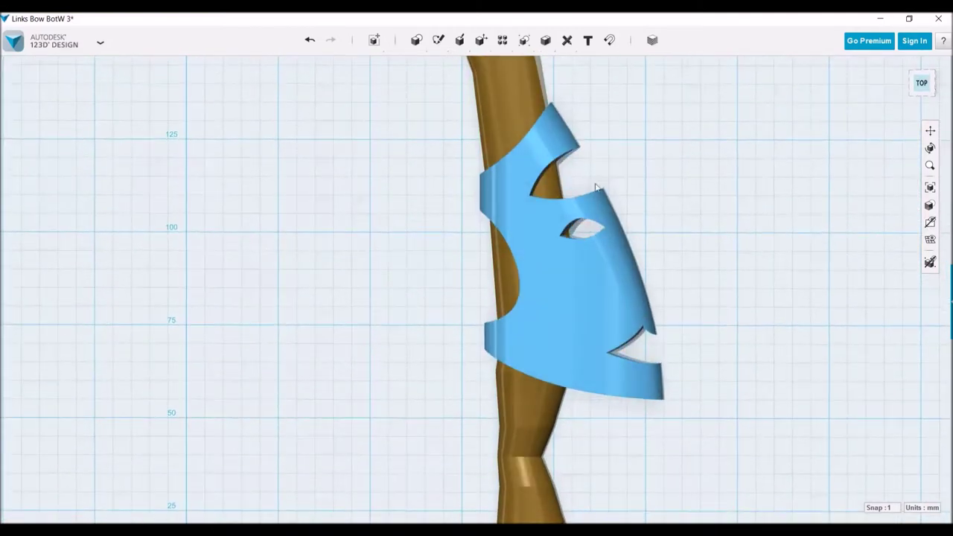
Attempt a tweak on the bow's top segment, then cancel it
left_click(498, 64)
left_click(547, 171)
left_click(481, 43)
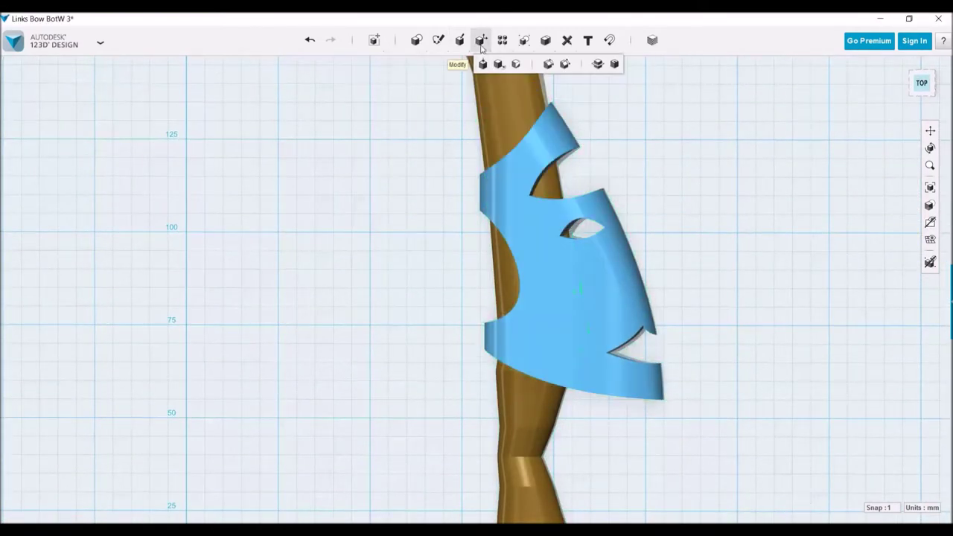
left_click(581, 180)
right_click_drag(581, 180, 636, 161)
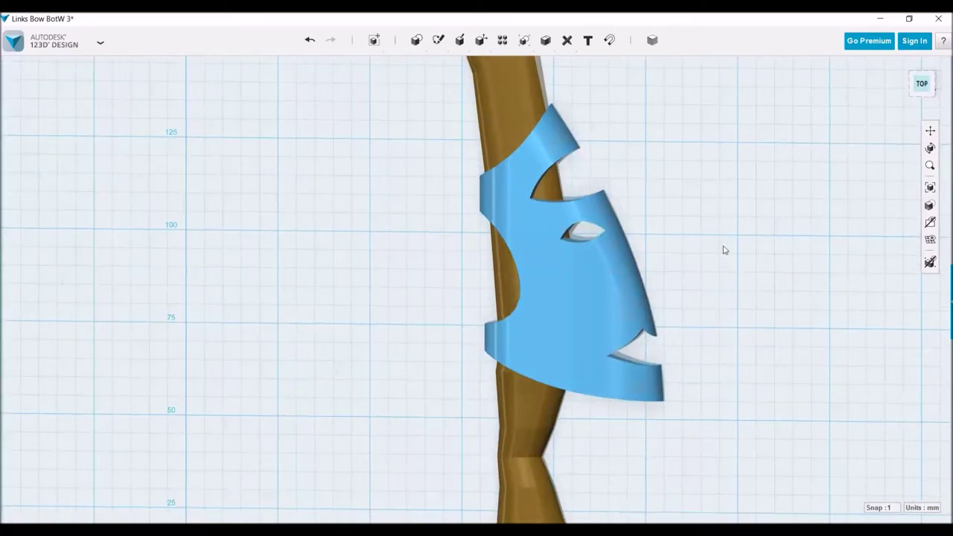
mouse_move(709, 183)
right_mouse_down()
mouse_move(745, 302)
mouse_move(714, 290)
mouse_move(754, 270)
right_mouse_up()
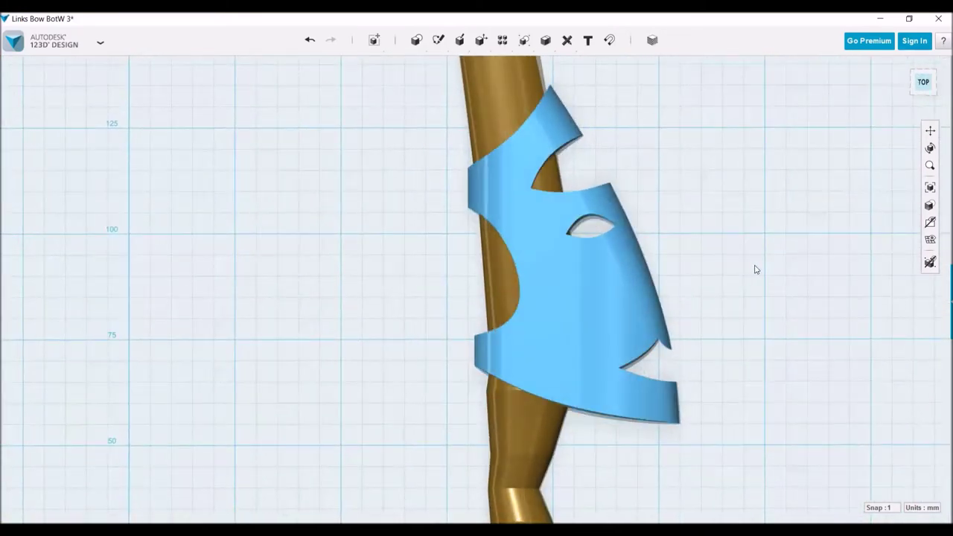
Set the guard's material colour to grey
left_click(652, 40)
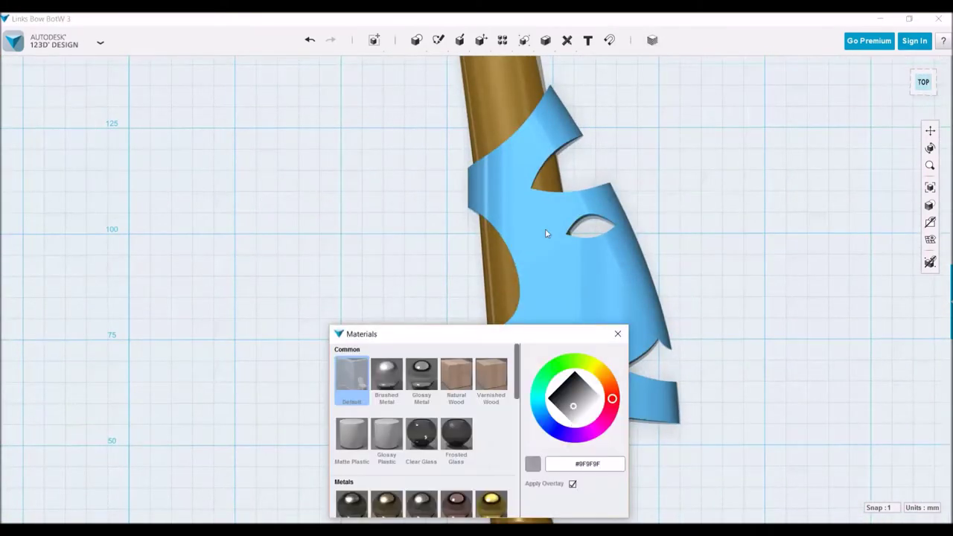
left_click(573, 400)
key("Escape")
double_click(588, 259)
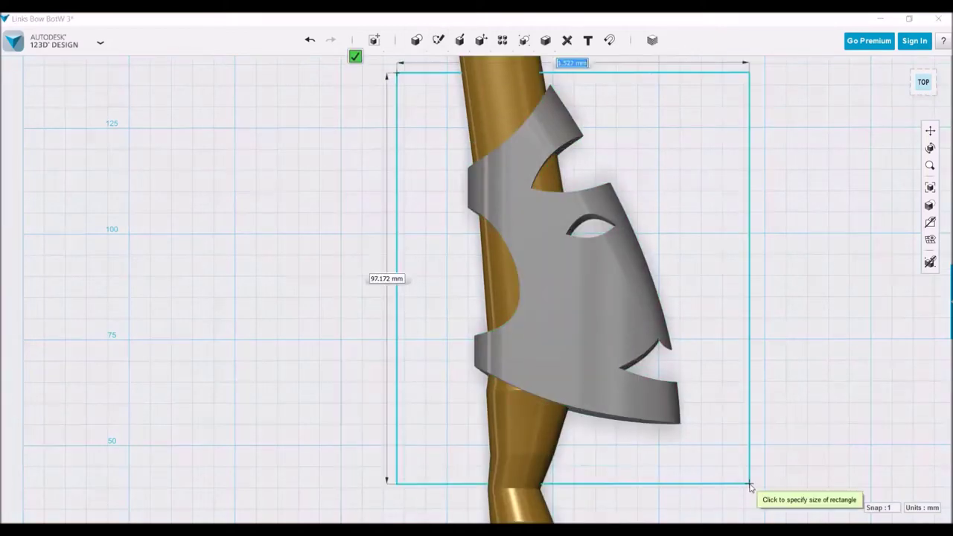
Project the guard's edges into the sketch
scroll(408, 158, "up", 5)
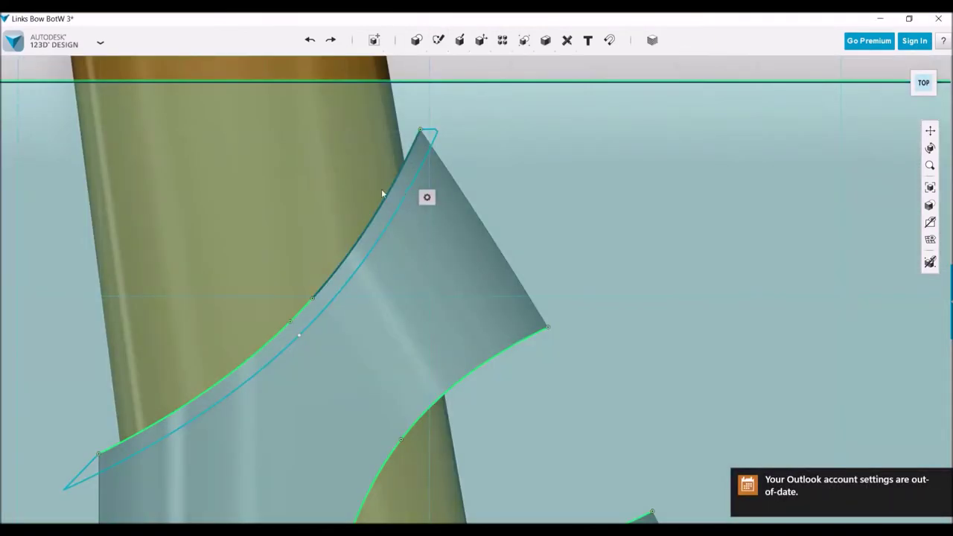
left_click(426, 196)
scroll(517, 96, "down", 5)
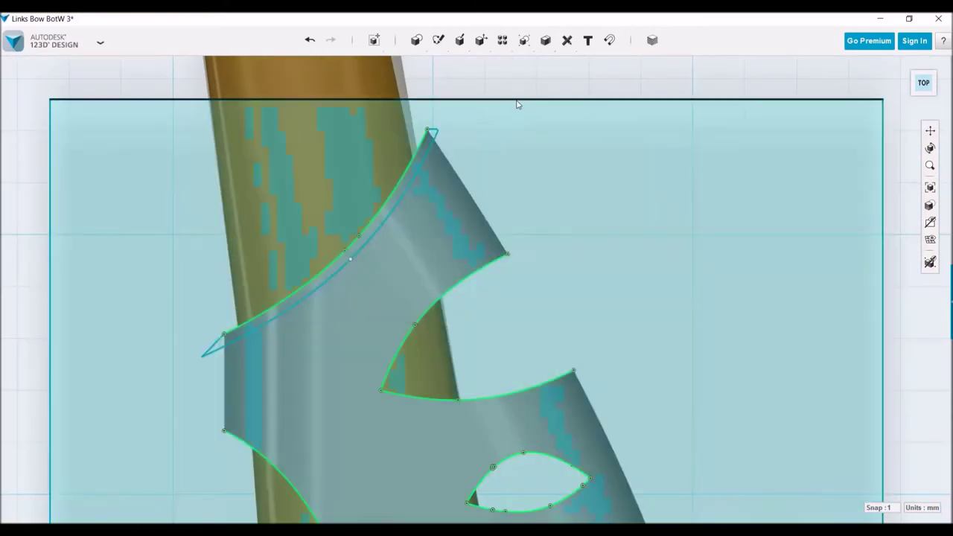
scroll(423, 127, "up", 5)
scroll(511, 165, "up", 3)
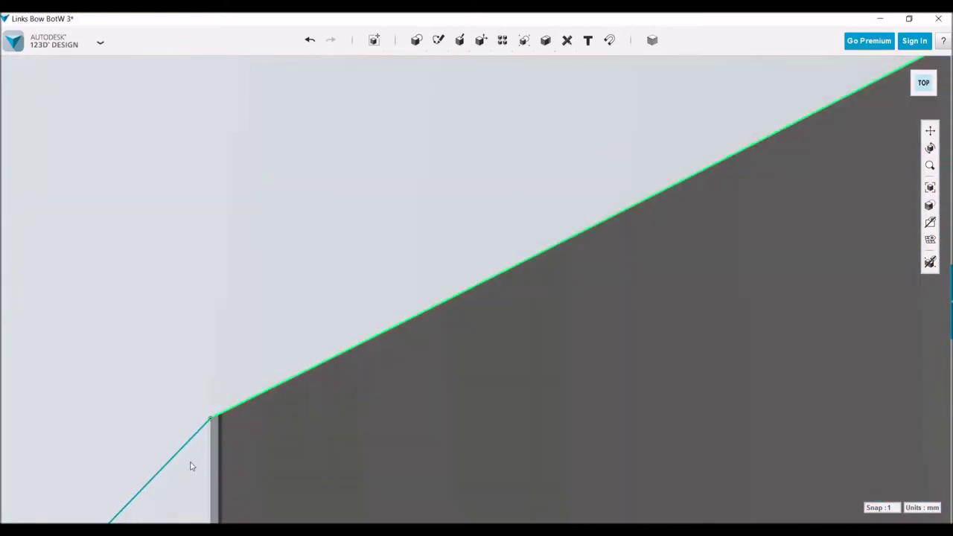
scroll(527, 208, "down", 5)
scroll(527, 208, "up", 5)
Trace a closed polyline inlay outline from the guard's corner
left_click(510, 64)
left_click(517, 117)
scroll(521, 149, "down", 5)
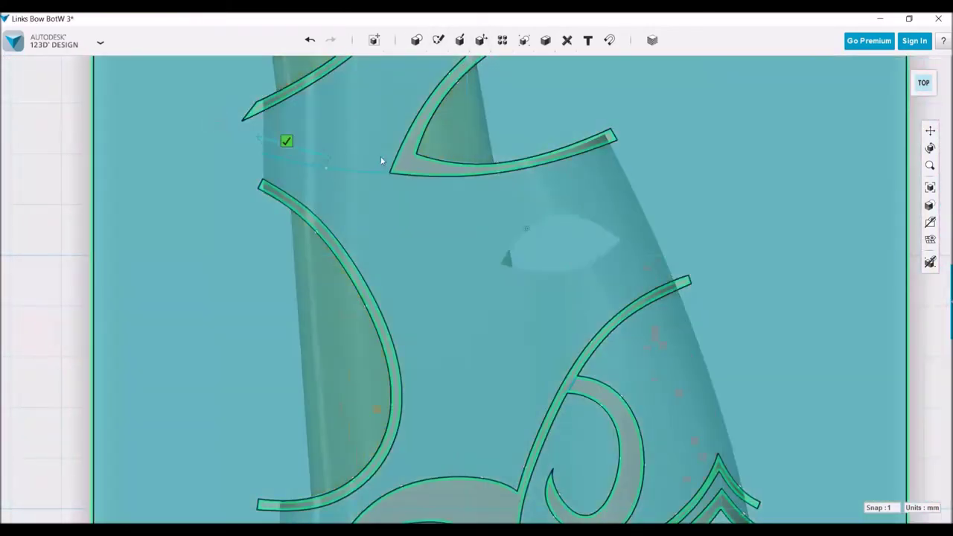
scroll(329, 155, "up", 3)
left_click(329, 155)
mouse_move(439, 40)
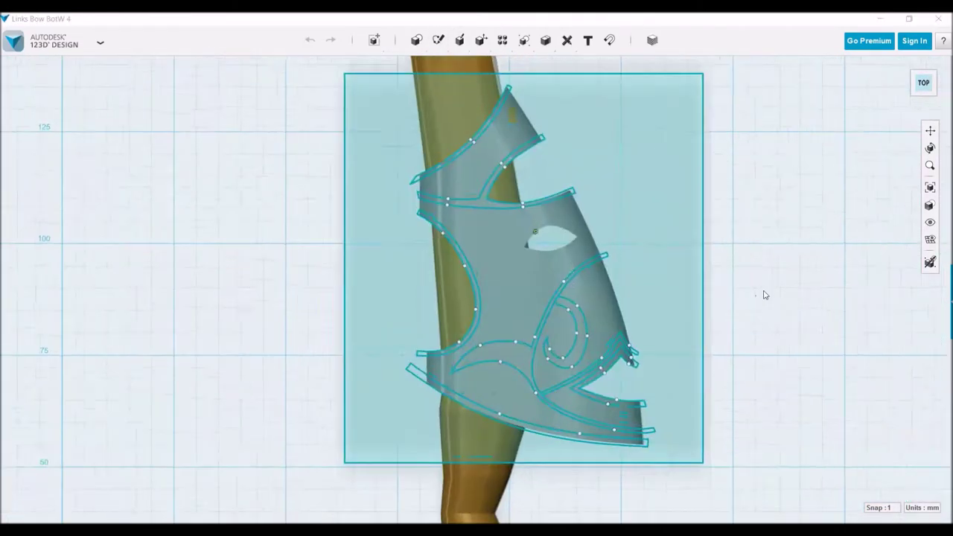
scroll(477, 165, "up", 1)
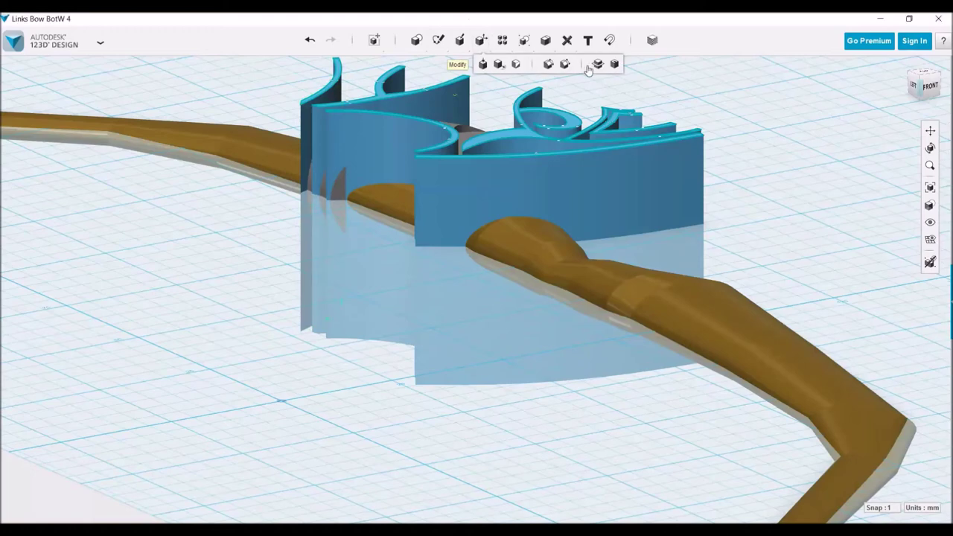
Split the blue walls using the grey guard as the splitting entity
left_click(580, 66)
left_click(564, 249)
right_click_drag(564, 250, 309, 205)
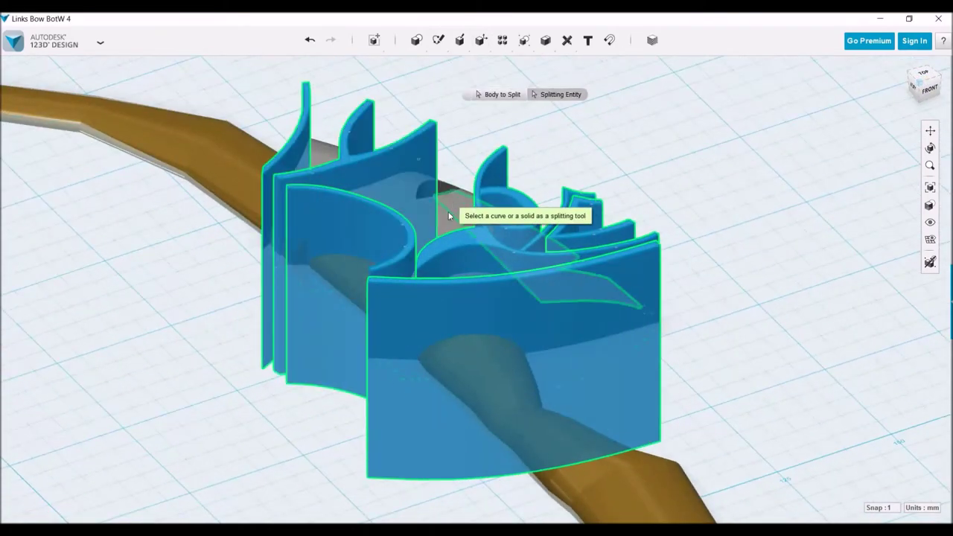
left_click(451, 200)
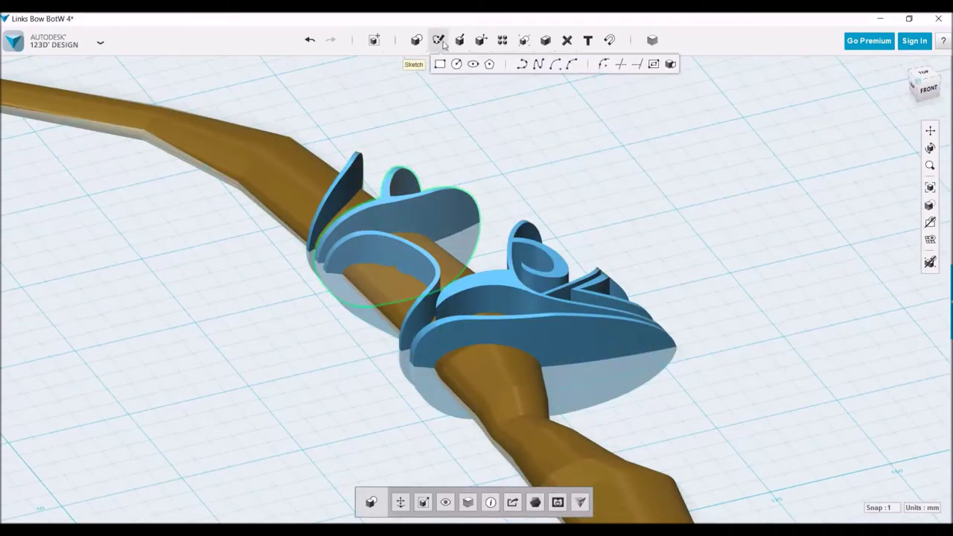
Try scaling the trimmed blue inlays to 1.01, undo it, and restart the scale
left_click(470, 64)
right_click_drag(549, 286, 543, 502)
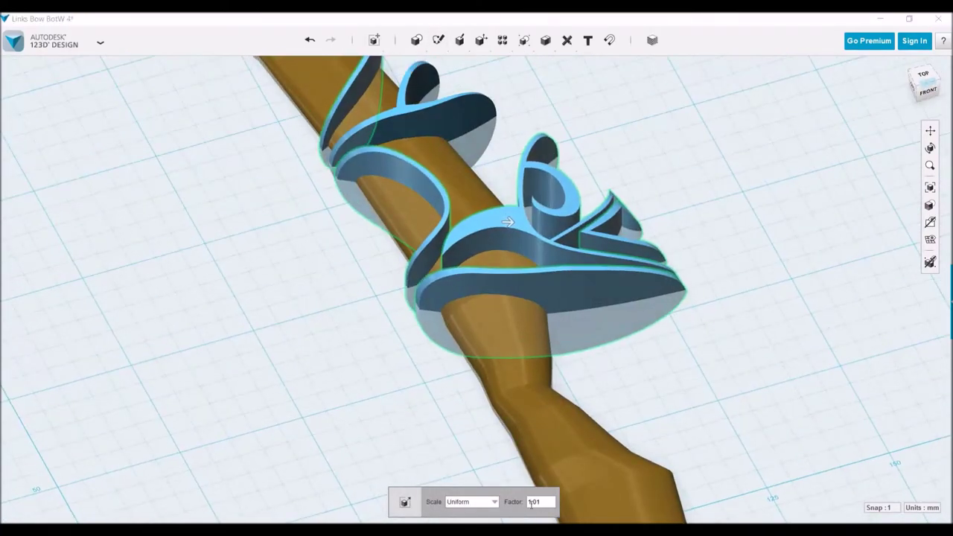
key("ctrl+z")
left_click(374, 40)
right_click_drag(446, 217, 549, 517)
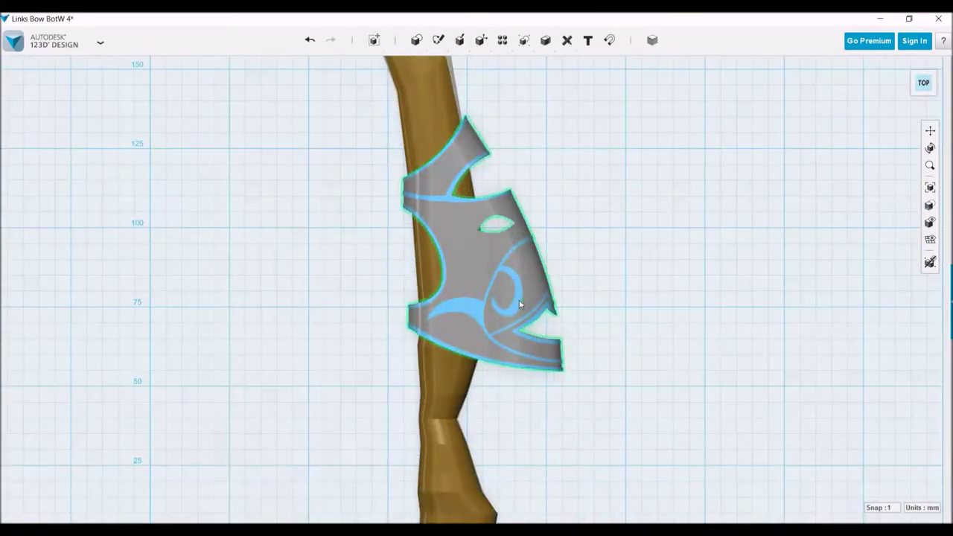
Check the grey guard selection, then place a box primitive on the bow
left_click(442, 154)
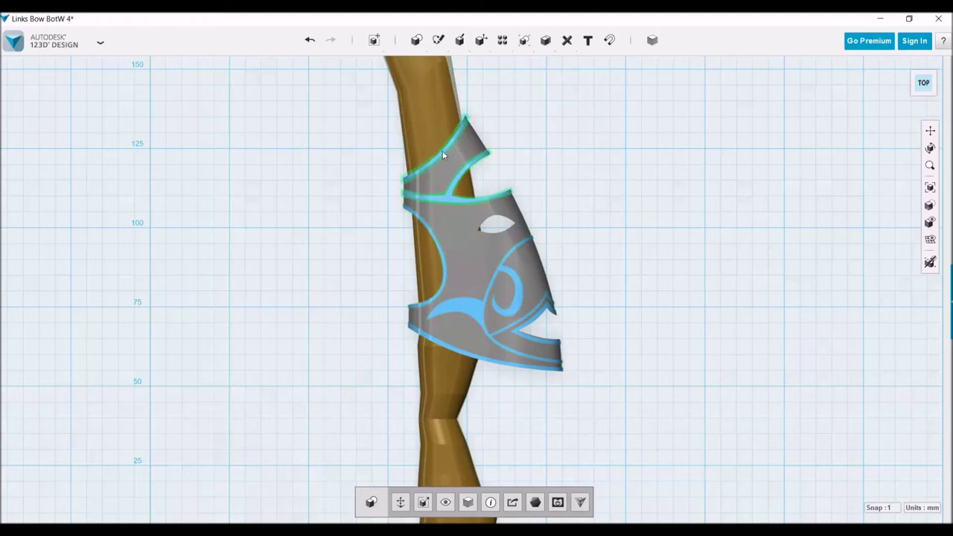
left_click(632, 275)
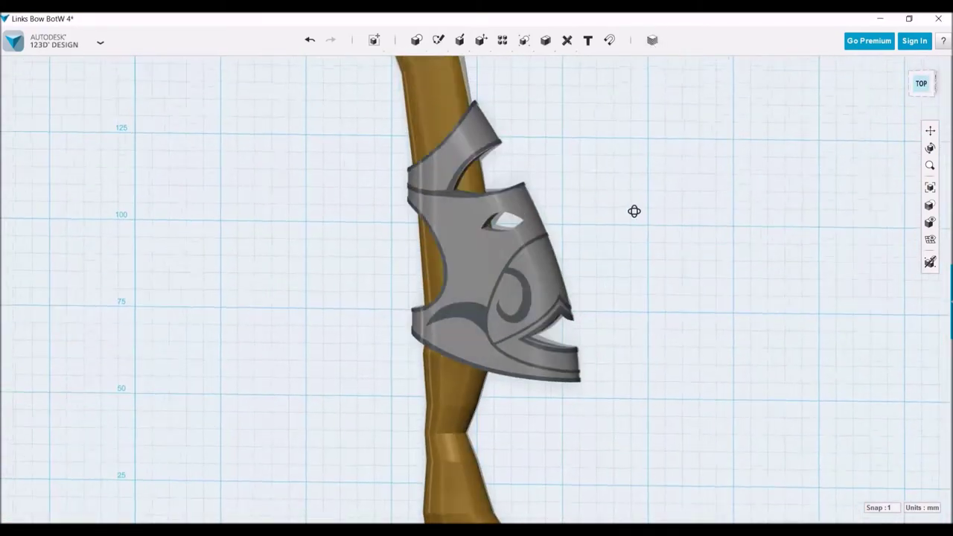
left_click(485, 63)
left_click(583, 311)
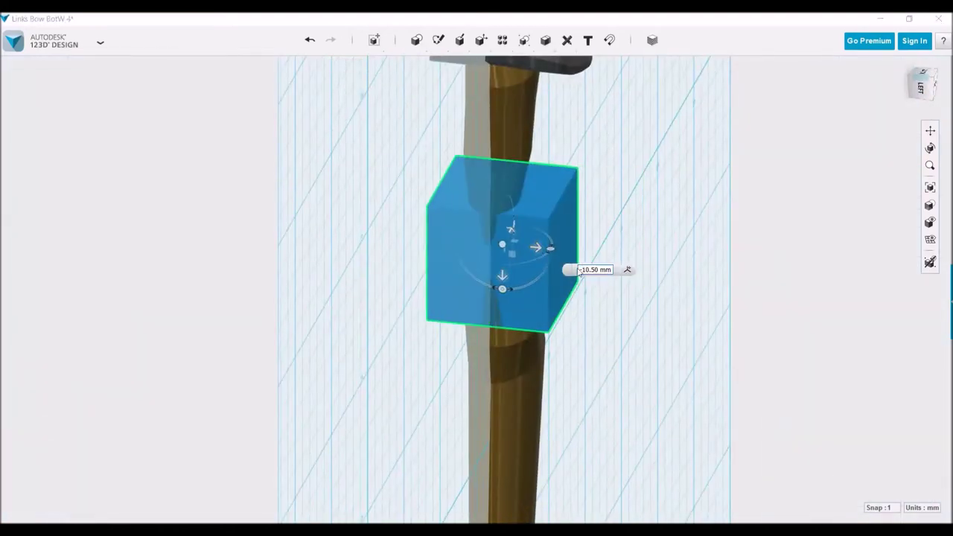
Split the bow solid using the newly placed box as the splitting shape
left_click(459, 40)
left_click(512, 64)
left_click(521, 247)
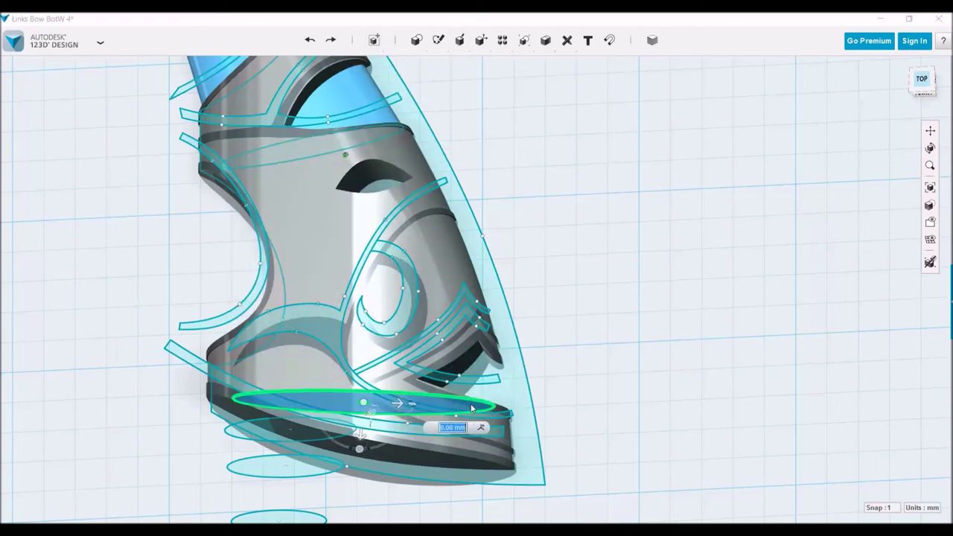
Restart picking loft profiles, undo the last step, and bring the ellipse sections into view
mouse_move(194, 292)
right_mouse_down()
mouse_move(159, 276)
mouse_move(157, 246)
right_mouse_up()
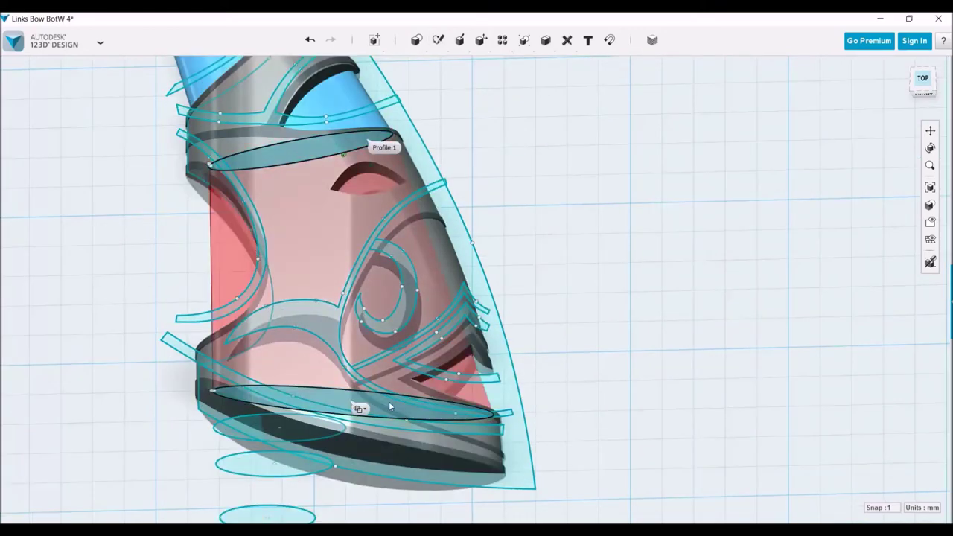
left_click(512, 64)
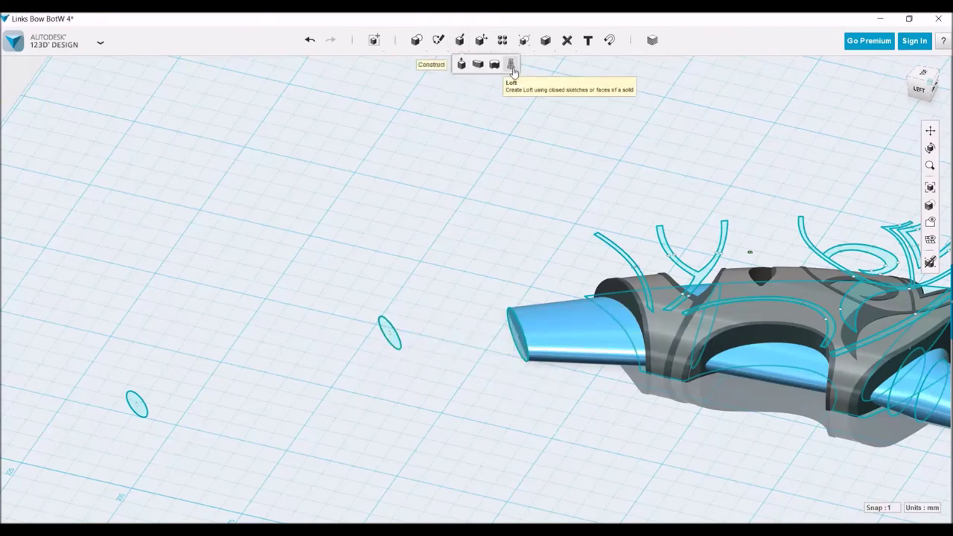
key("ctrl+z")
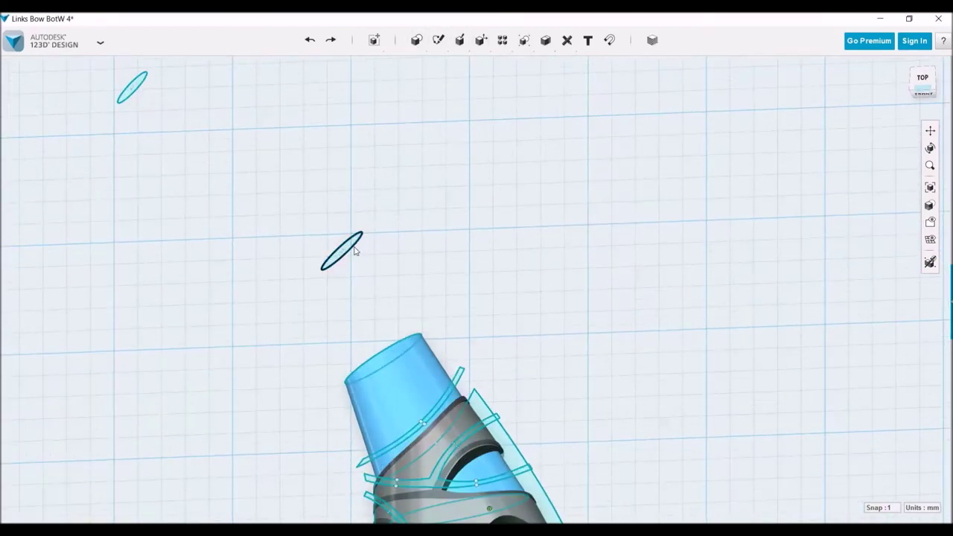
mouse_move(336, 247)
middle_mouse_down()
mouse_move(390, 287)
mouse_move(395, 198)
mouse_move(428, 251)
mouse_move(416, 293)
middle_mouse_up()
scroll(416, 294, "up", 2)
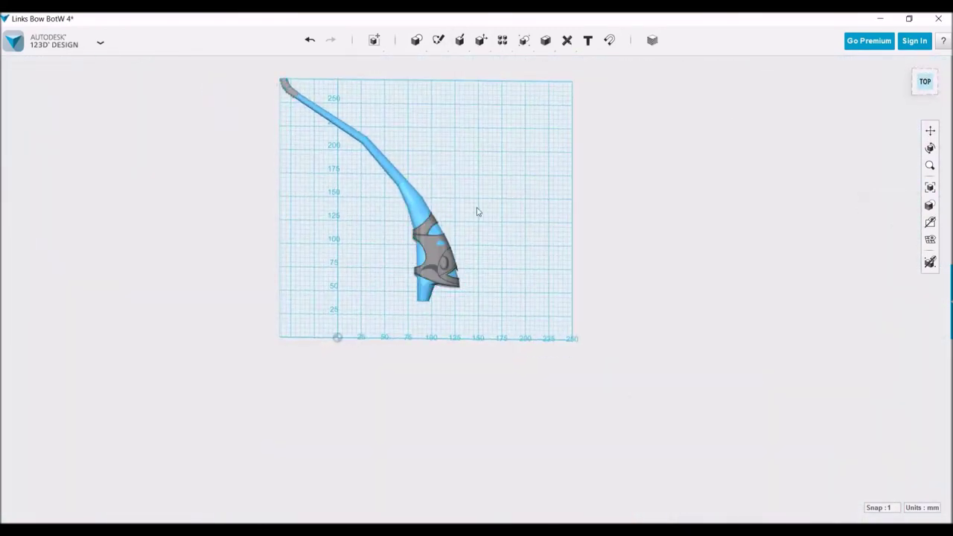
left_click(652, 40)
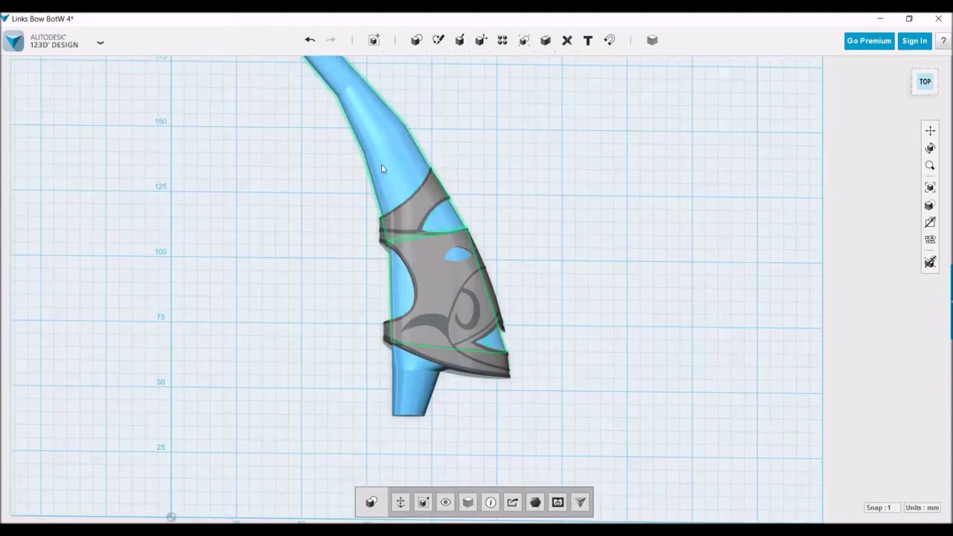